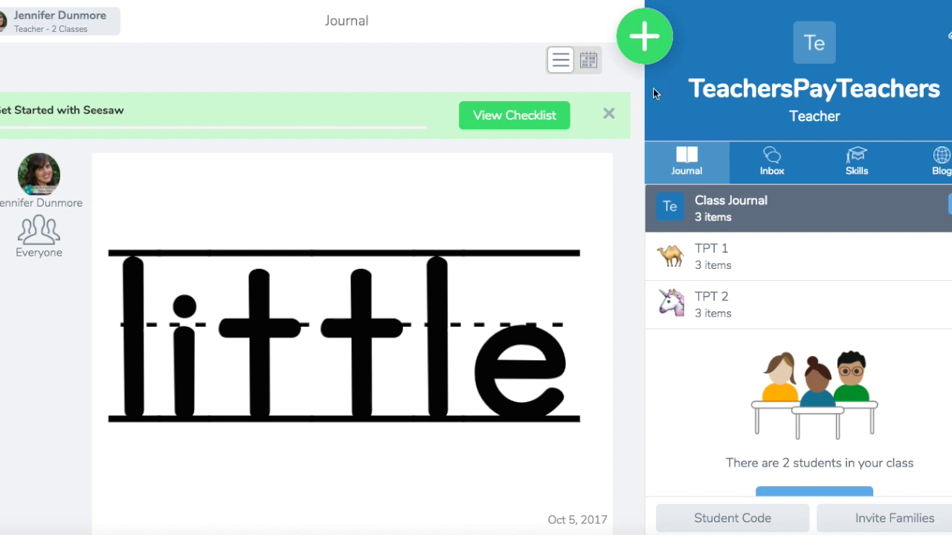
Step: Bring up the Class Journal's new-item choices with the green + button
{"action": "left_click", "coordinate": [642, 38]}
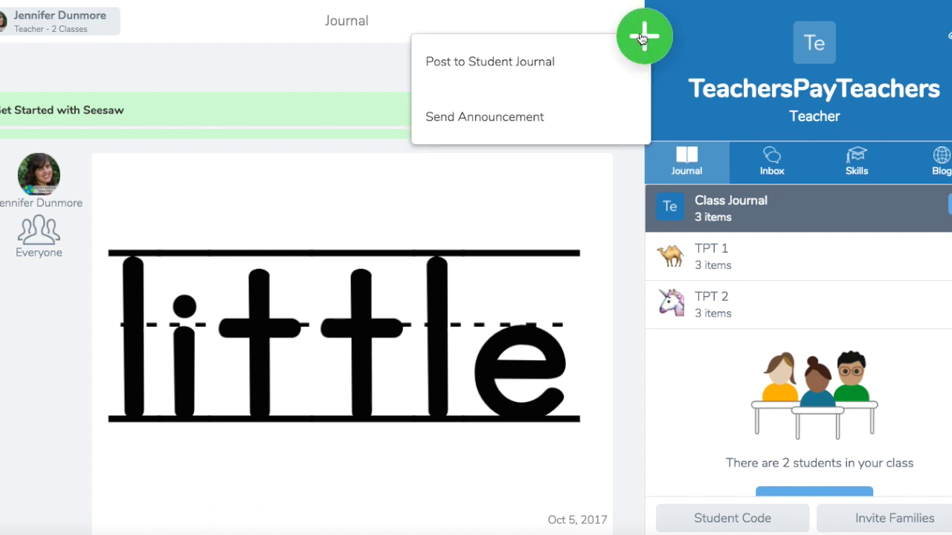
Step: Start a Post to Student Journal and choose to upload a file from the computer
{"action": "left_click", "coordinate": [542, 74]}
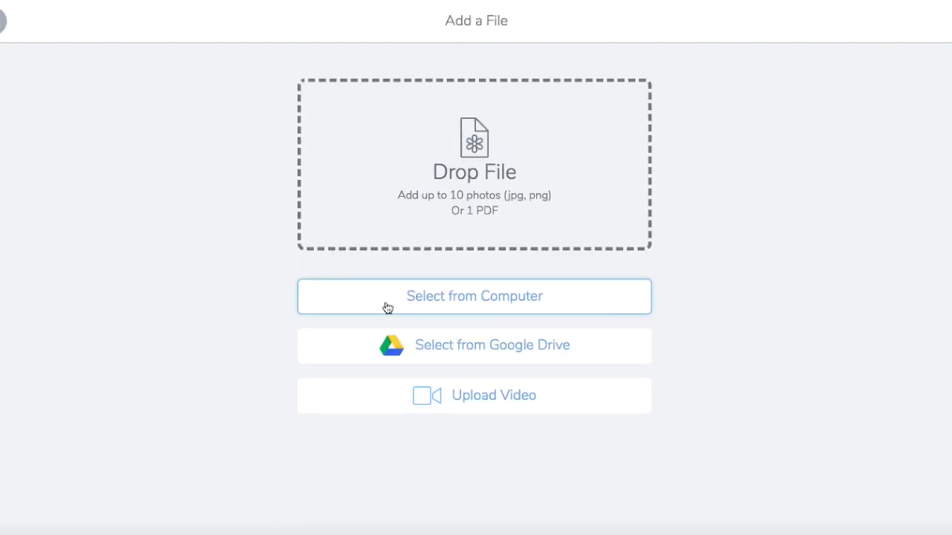
{"action": "left_click", "coordinate": [387, 307]}
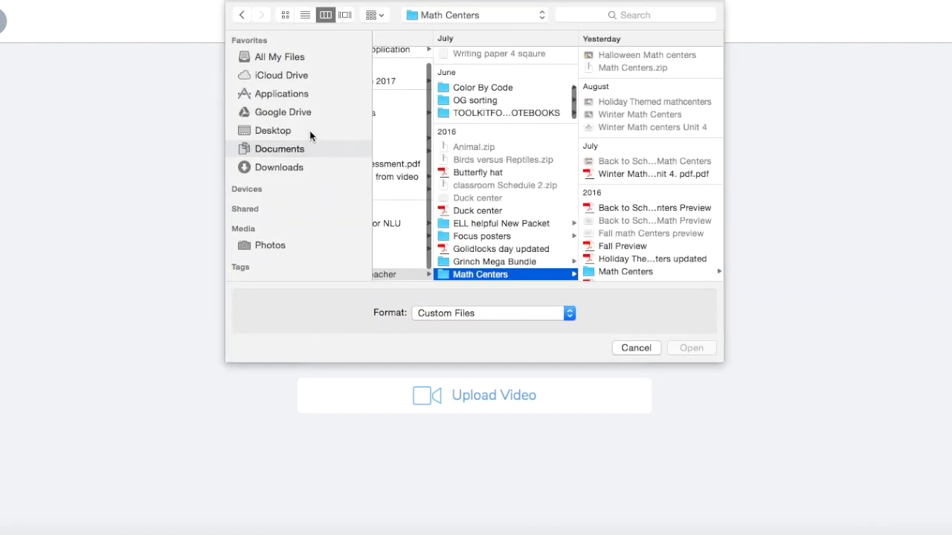
Step: Attach the 'come' PNG from Desktop > Seesaw Sight words to the post
{"action": "left_click", "coordinate": [310, 130]}
{"action": "scroll", "coordinate": [451, 224], "scroll_direction": "down", "scroll_amount": 10}
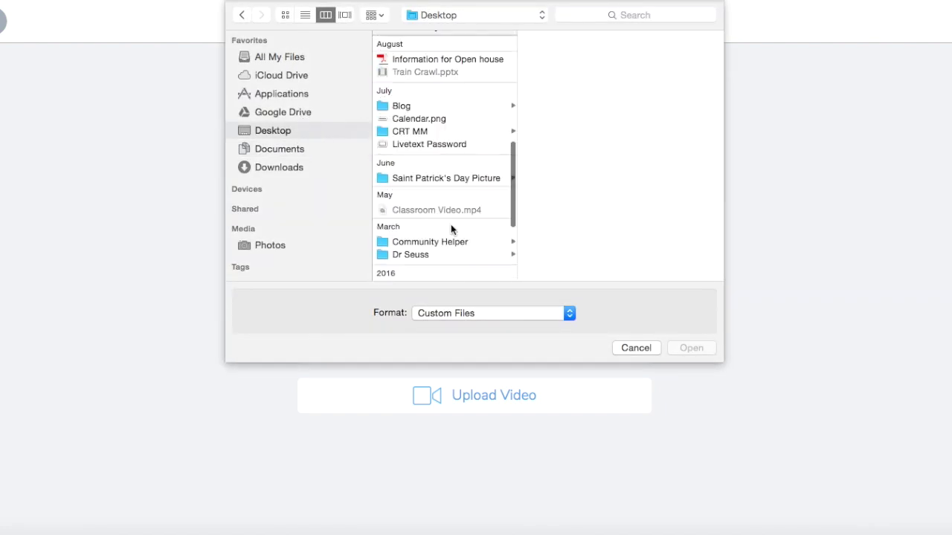
{"action": "scroll", "coordinate": [445, 146], "scroll_direction": "up", "scroll_amount": 5}
{"action": "left_click", "coordinate": [436, 247]}
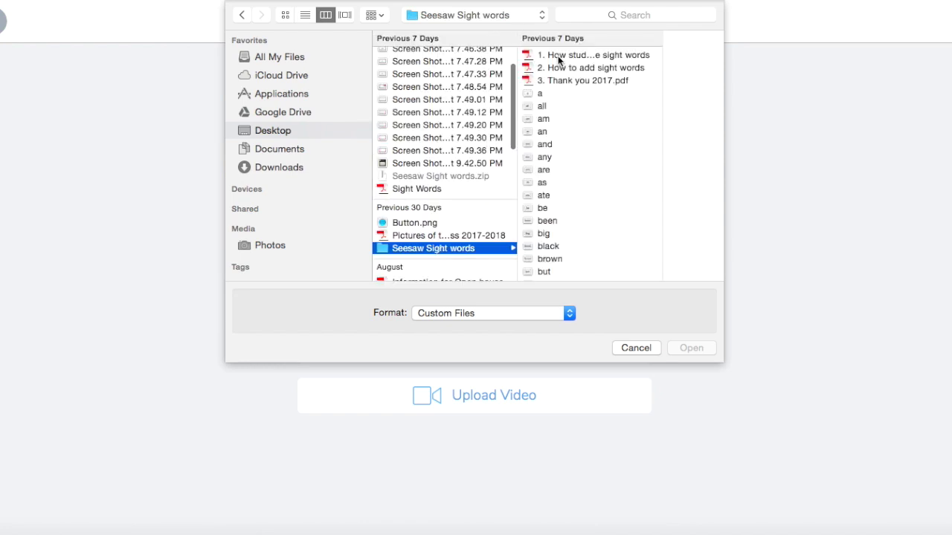
{"action": "scroll", "coordinate": [544, 199], "scroll_direction": "down", "scroll_amount": 5}
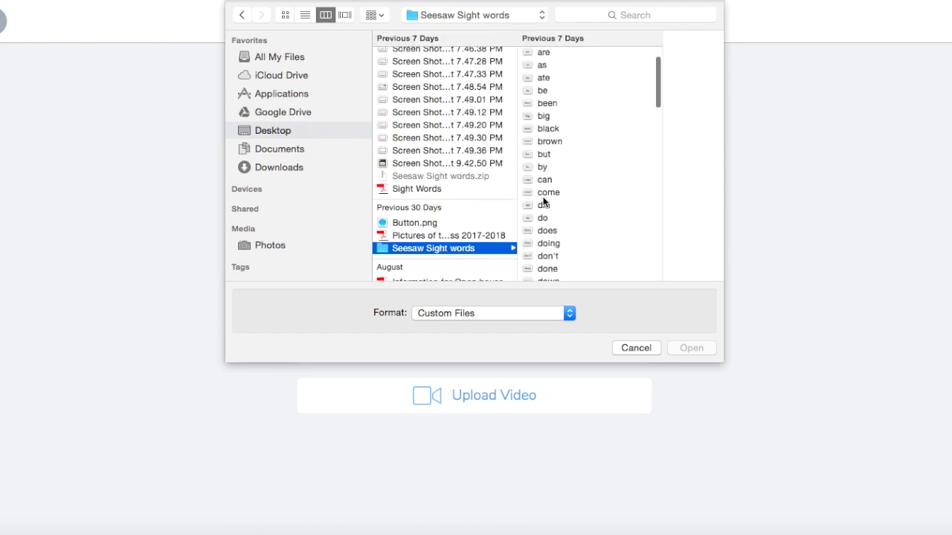
{"action": "left_click", "coordinate": [546, 193]}
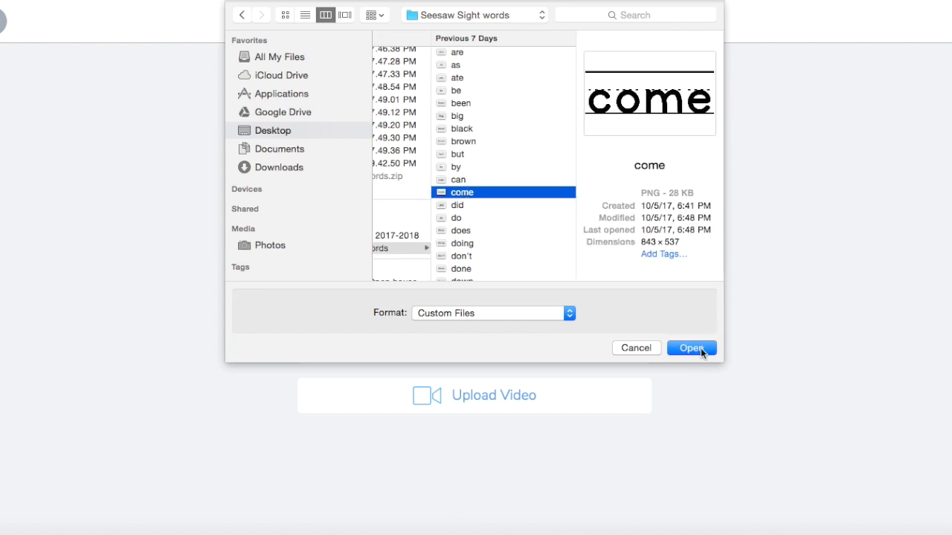
{"action": "left_click", "coordinate": [700, 347]}
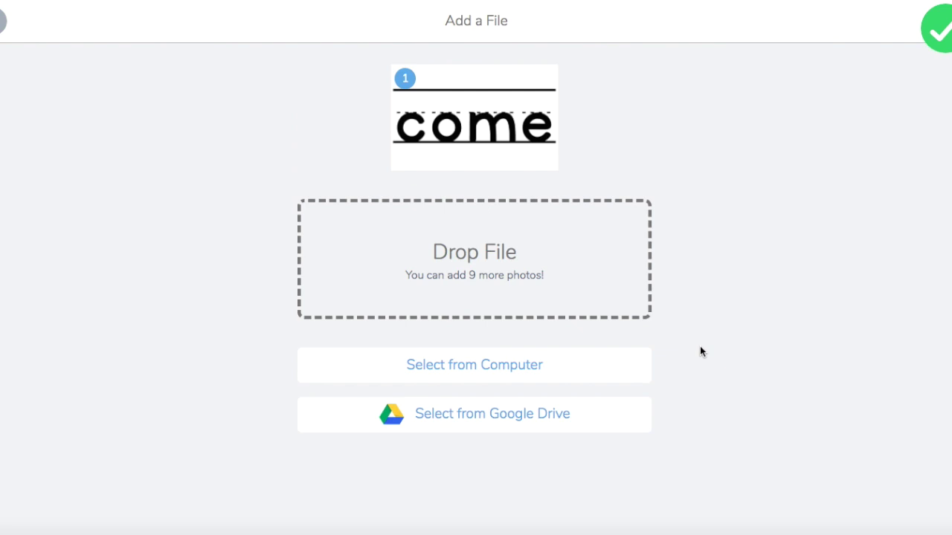
Step: Continue past the image and explain steps, tag Everyone (TPT 1, TPT 2), and upload the post
{"action": "left_click", "coordinate": [938, 38]}
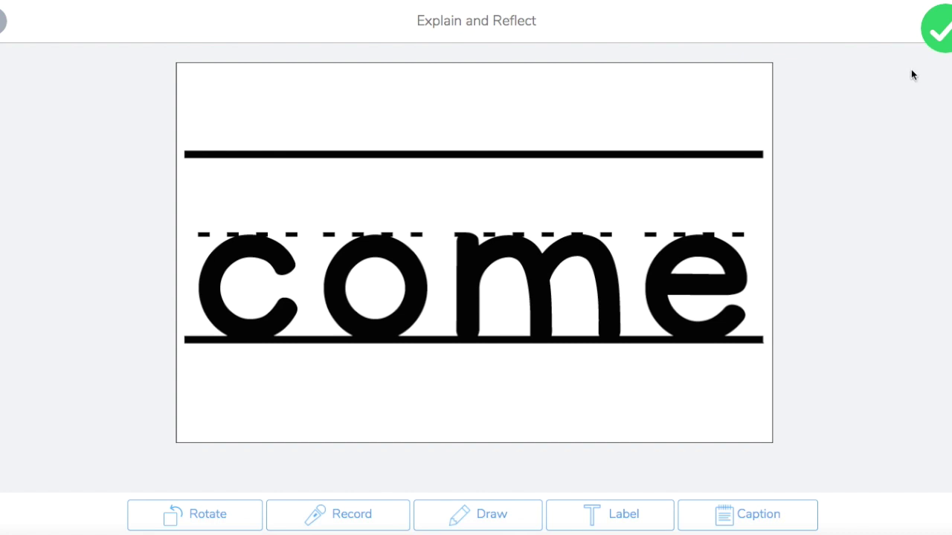
{"action": "left_click", "coordinate": [942, 39]}
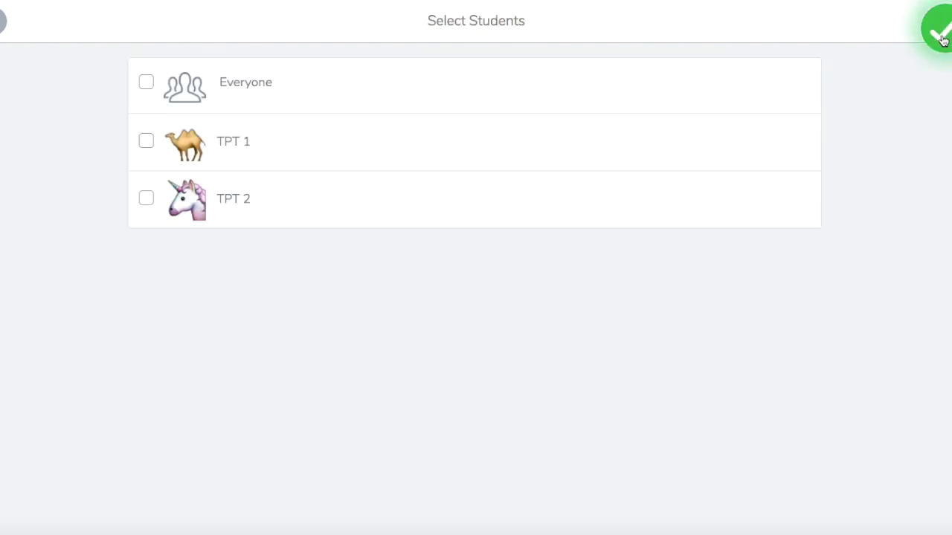
{"action": "left_click", "coordinate": [742, 90]}
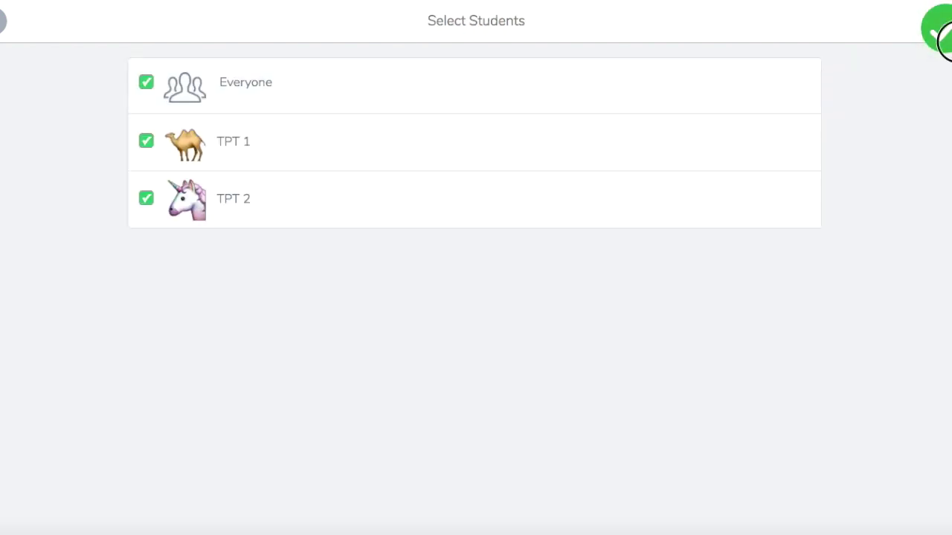
{"action": "left_click", "coordinate": [939, 36]}
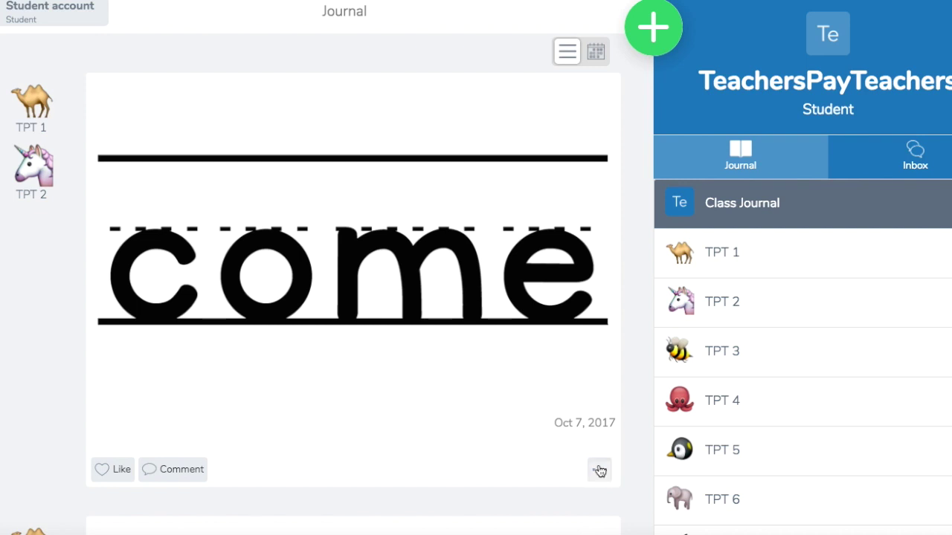
Step: Open the options menu on the published 'come' post in the Journal
{"action": "left_click", "coordinate": [600, 470]}
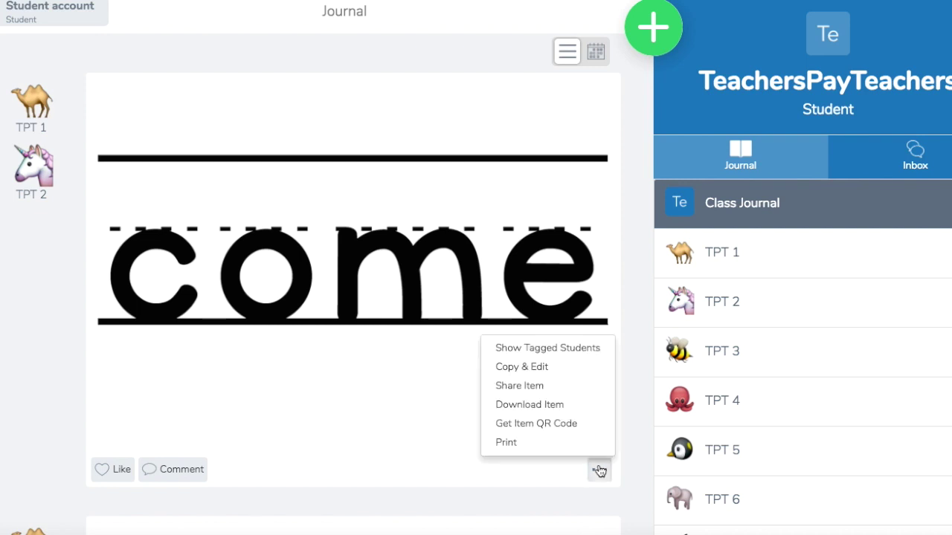
Step: Copy & Edit the 'come' post as student TPT 2 and switch to drawing
{"action": "left_click", "coordinate": [548, 368]}
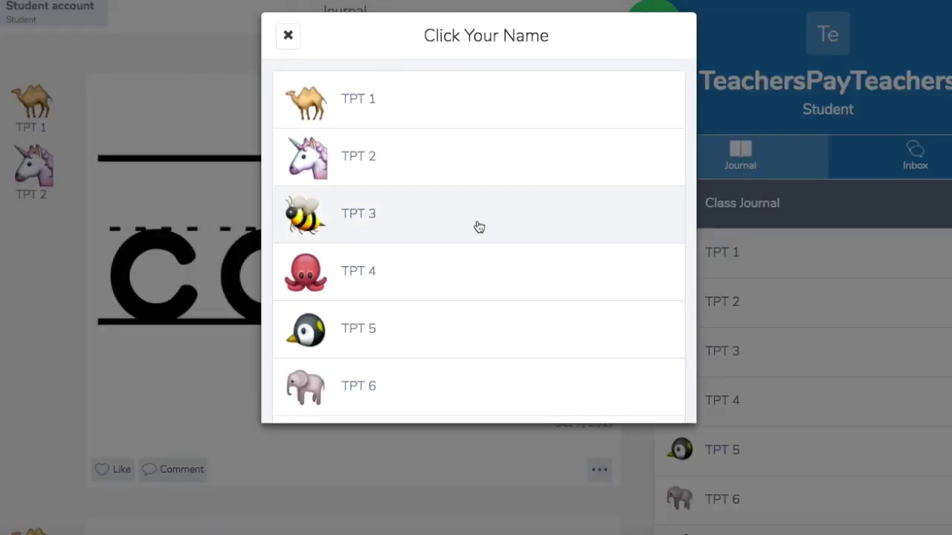
{"action": "left_click", "coordinate": [464, 175]}
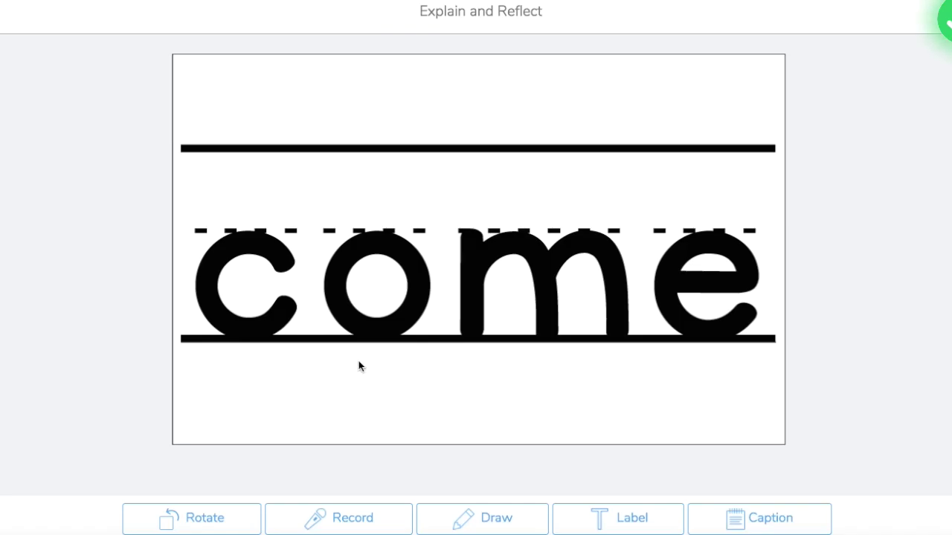
{"action": "left_click", "coordinate": [460, 527]}
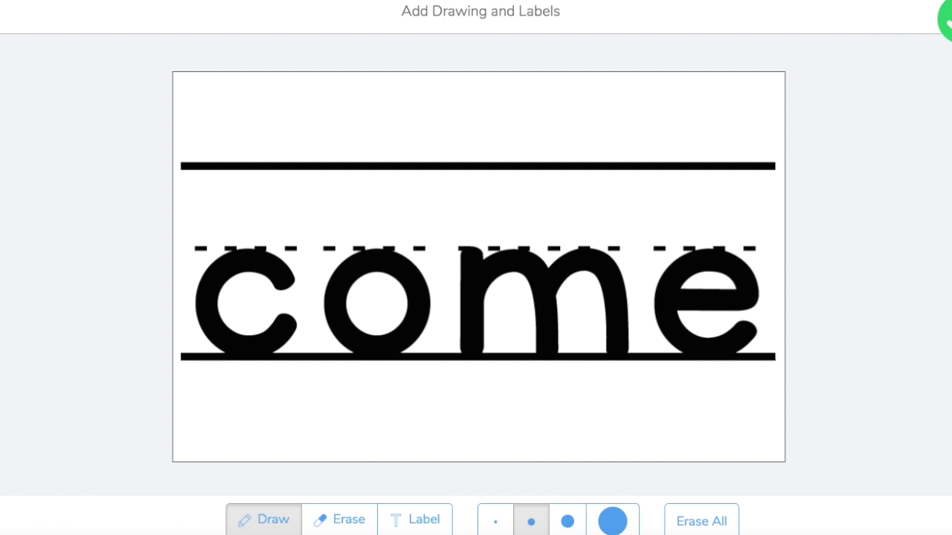
Step: Draw pink strokes over the c, o, m and e of the sight-word image
{"action": "left_click", "coordinate": [283, 272]}
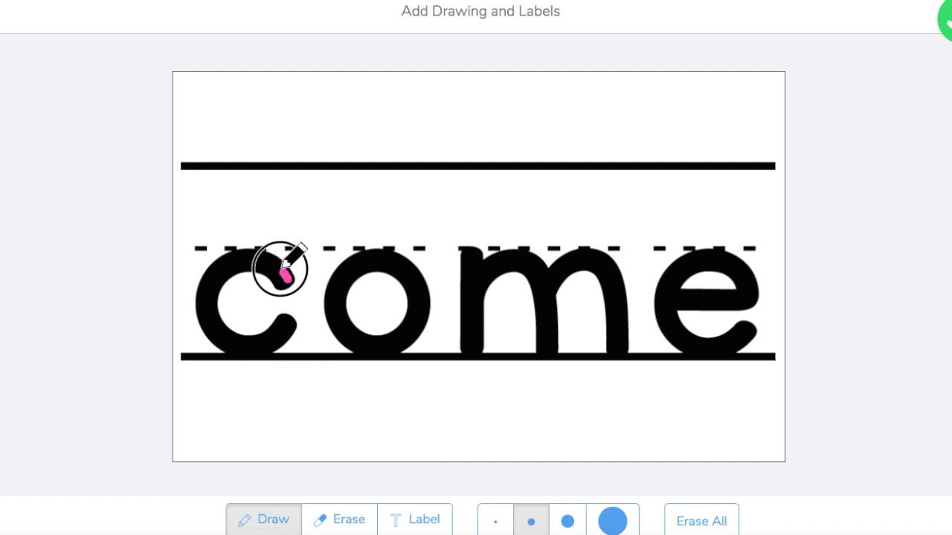
{"action": "mouse_move", "coordinate": [282, 272]}
{"action": "left_mouse_down"}
{"action": "mouse_move", "coordinate": [250, 261]}
{"action": "mouse_move", "coordinate": [203, 297]}
{"action": "mouse_move", "coordinate": [244, 342]}
{"action": "mouse_move", "coordinate": [282, 330]}
{"action": "left_mouse_up"}
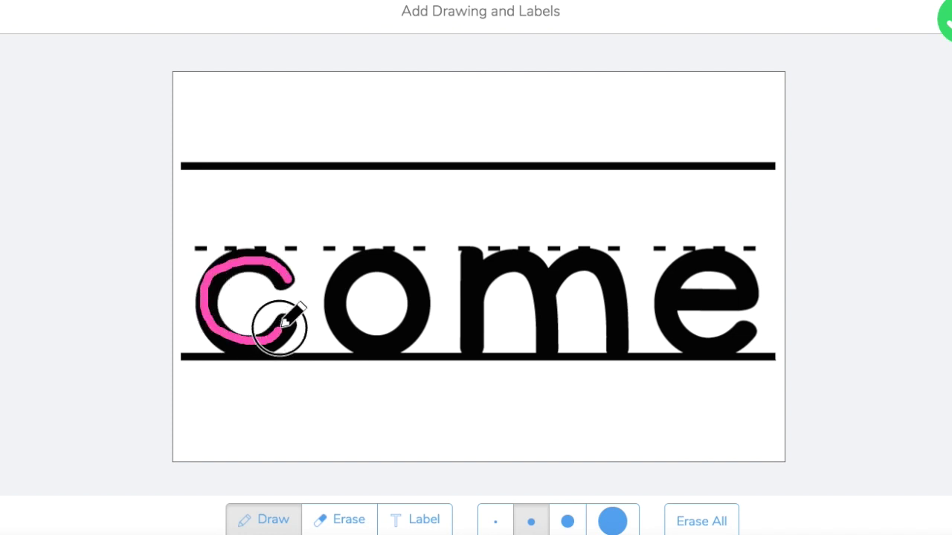
{"action": "mouse_move", "coordinate": [388, 272]}
{"action": "left_mouse_down"}
{"action": "mouse_move", "coordinate": [362, 272]}
{"action": "mouse_move", "coordinate": [340, 319]}
{"action": "mouse_move", "coordinate": [418, 332]}
{"action": "mouse_move", "coordinate": [404, 276]}
{"action": "mouse_move", "coordinate": [389, 273]}
{"action": "left_mouse_up"}
{"action": "mouse_move", "coordinate": [473, 261]}
{"action": "left_mouse_down"}
{"action": "mouse_move", "coordinate": [470, 311]}
{"action": "mouse_move", "coordinate": [523, 259]}
{"action": "mouse_move", "coordinate": [544, 325]}
{"action": "mouse_move", "coordinate": [593, 265]}
{"action": "mouse_move", "coordinate": [631, 357]}
{"action": "left_mouse_up"}
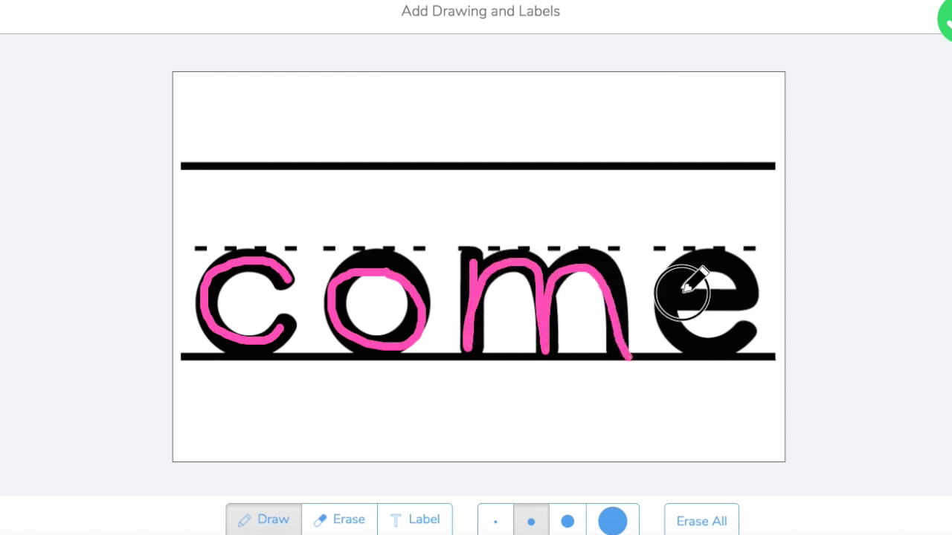
{"action": "mouse_move", "coordinate": [682, 292]}
{"action": "left_mouse_down"}
{"action": "mouse_move", "coordinate": [761, 293]}
{"action": "mouse_move", "coordinate": [691, 251]}
{"action": "mouse_move", "coordinate": [672, 334]}
{"action": "mouse_move", "coordinate": [745, 339]}
{"action": "left_mouse_up"}
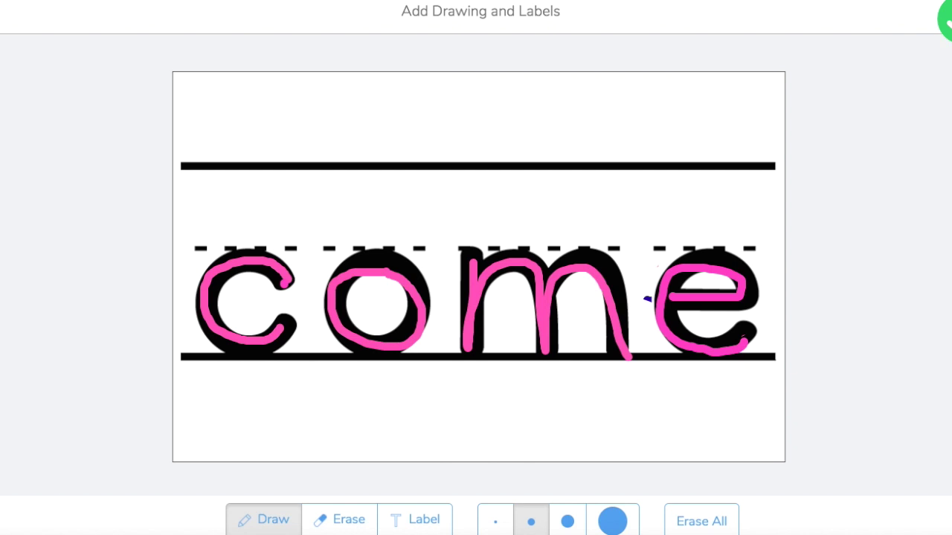
Step: Retrace c, o, m and e in green over the pink, then place an empty text label
{"action": "mouse_move", "coordinate": [287, 284]}
{"action": "left_mouse_down"}
{"action": "mouse_move", "coordinate": [279, 261]}
{"action": "mouse_move", "coordinate": [221, 259]}
{"action": "mouse_move", "coordinate": [225, 353]}
{"action": "mouse_move", "coordinate": [261, 345]}
{"action": "left_mouse_up"}
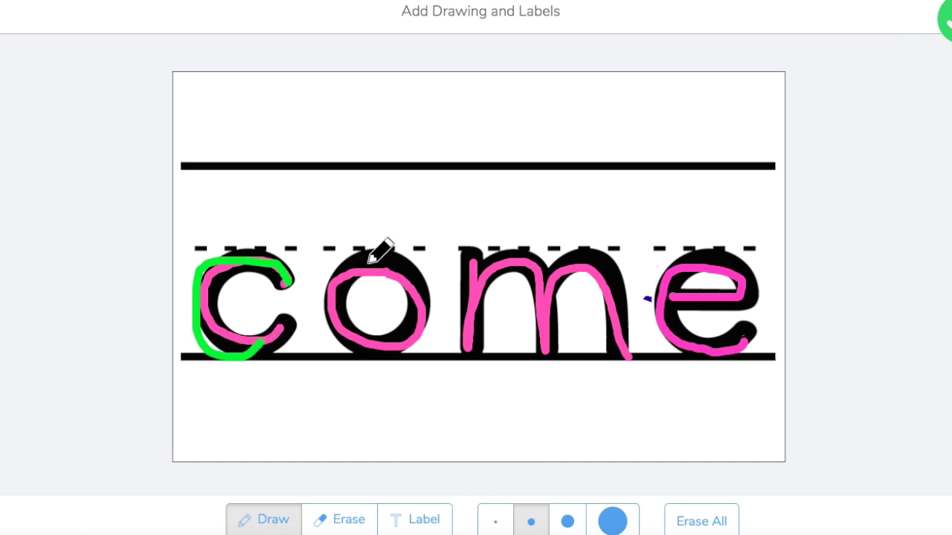
{"action": "mouse_move", "coordinate": [369, 262]}
{"action": "left_mouse_down"}
{"action": "mouse_move", "coordinate": [340, 291]}
{"action": "mouse_move", "coordinate": [400, 333]}
{"action": "mouse_move", "coordinate": [365, 257]}
{"action": "left_mouse_up"}
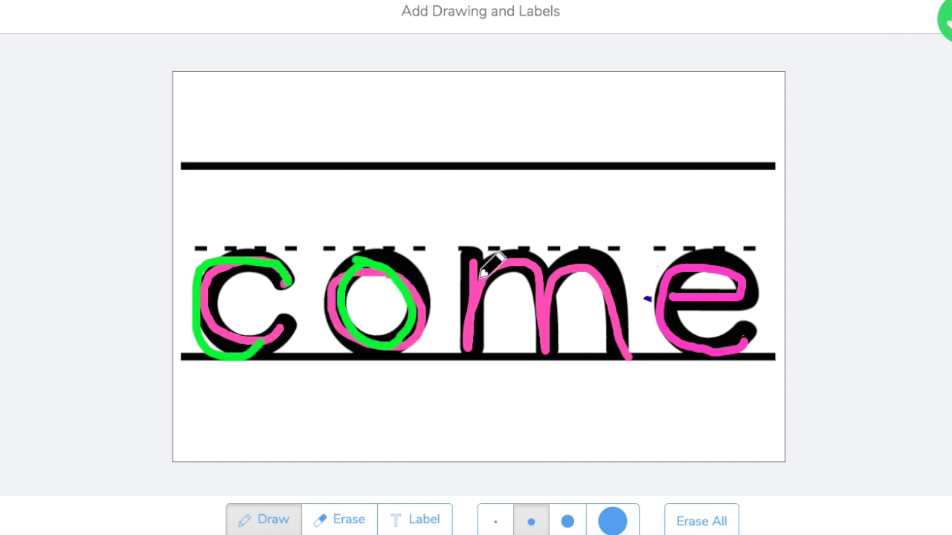
{"action": "mouse_move", "coordinate": [476, 266]}
{"action": "left_mouse_down"}
{"action": "mouse_move", "coordinate": [476, 348]}
{"action": "mouse_move", "coordinate": [546, 276]}
{"action": "mouse_move", "coordinate": [552, 329]}
{"action": "mouse_move", "coordinate": [601, 279]}
{"action": "mouse_move", "coordinate": [615, 344]}
{"action": "left_mouse_up"}
{"action": "left_click_drag", "start_coordinate": [658, 297], "coordinate": [787, 296]}
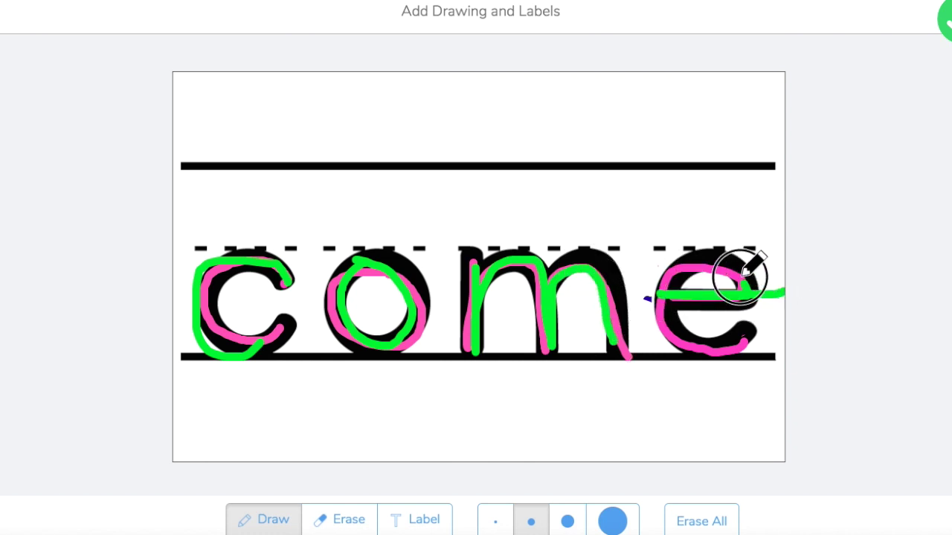
{"action": "mouse_move", "coordinate": [742, 275]}
{"action": "left_mouse_down"}
{"action": "mouse_move", "coordinate": [671, 283]}
{"action": "mouse_move", "coordinate": [711, 357]}
{"action": "mouse_move", "coordinate": [757, 328]}
{"action": "left_mouse_up"}
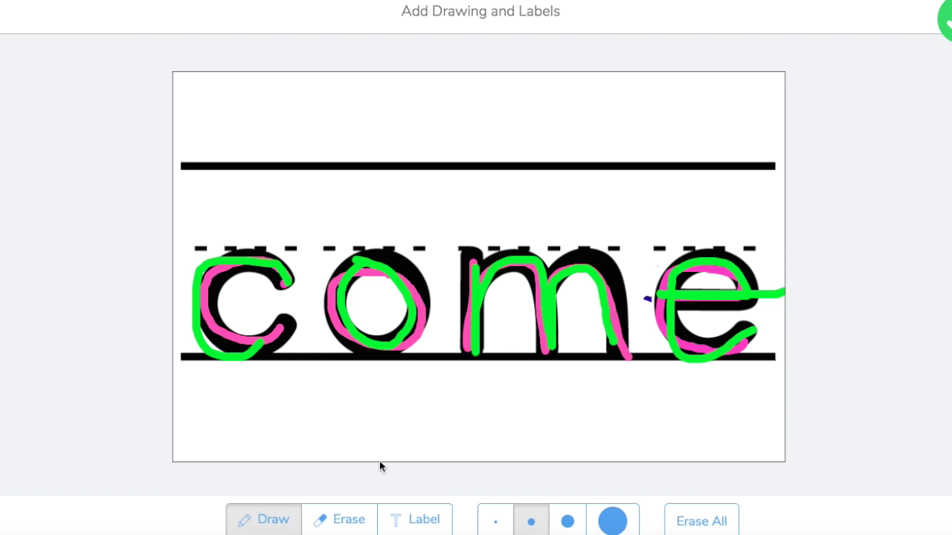
{"action": "left_click", "coordinate": [410, 523]}
{"action": "left_click", "coordinate": [421, 524]}
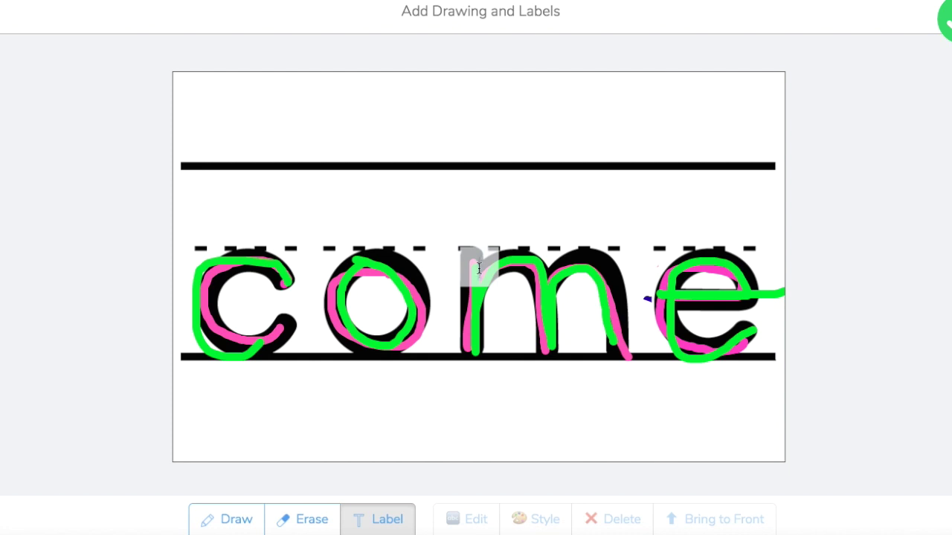
Step: Label the image 'She comes to the park.' and move it above the top writing line
{"action": "type", "text": "She"}
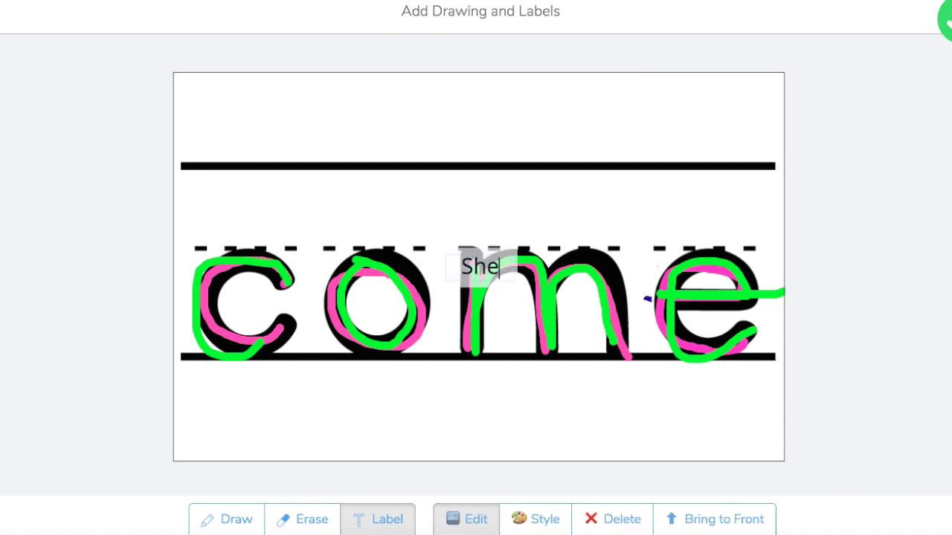
{"action": "type", "text": " comes to"}
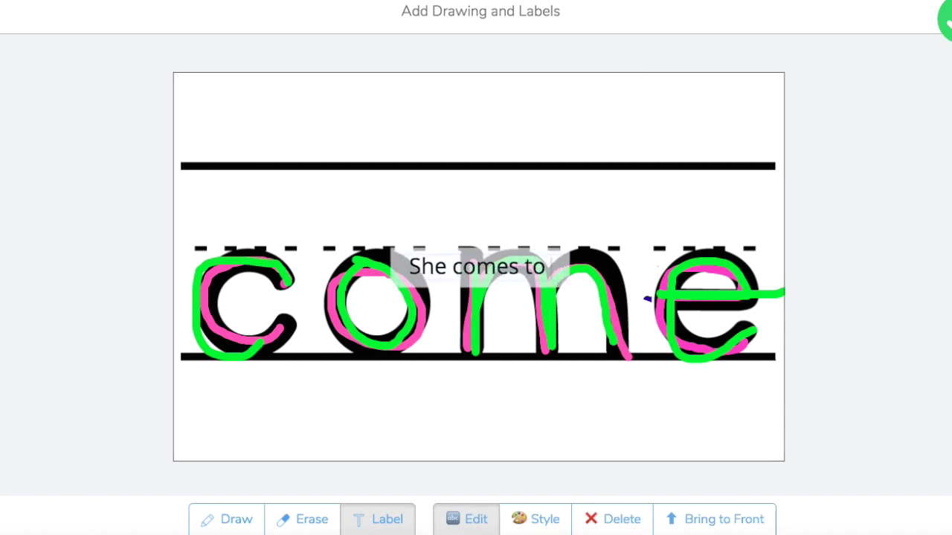
{"action": "type", "text": " the park."}
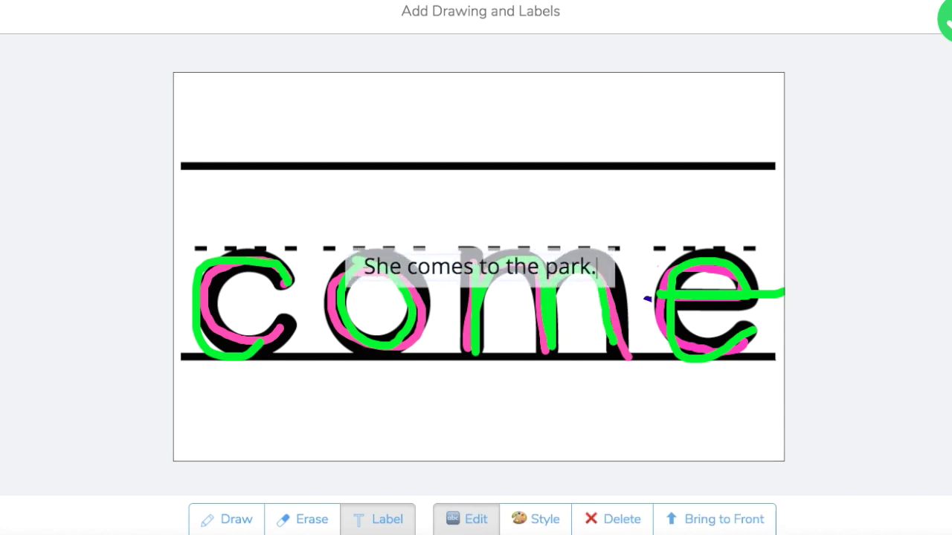
{"action": "left_click", "coordinate": [522, 216]}
{"action": "left_click", "coordinate": [514, 274]}
{"action": "left_click_drag", "start_coordinate": [514, 274], "coordinate": [493, 141]}
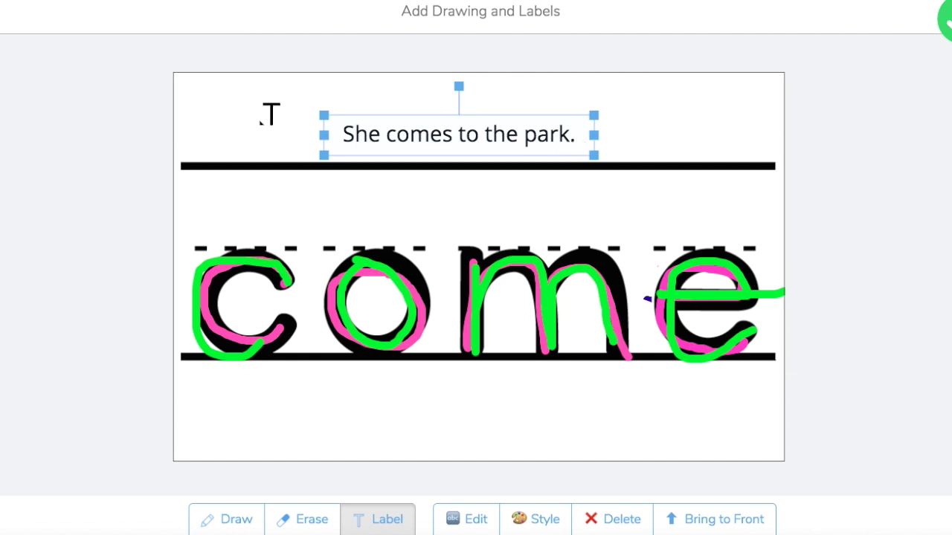
Step: Give the sentence label the grey style with white text and finish the drawing
{"action": "left_click", "coordinate": [260, 119]}
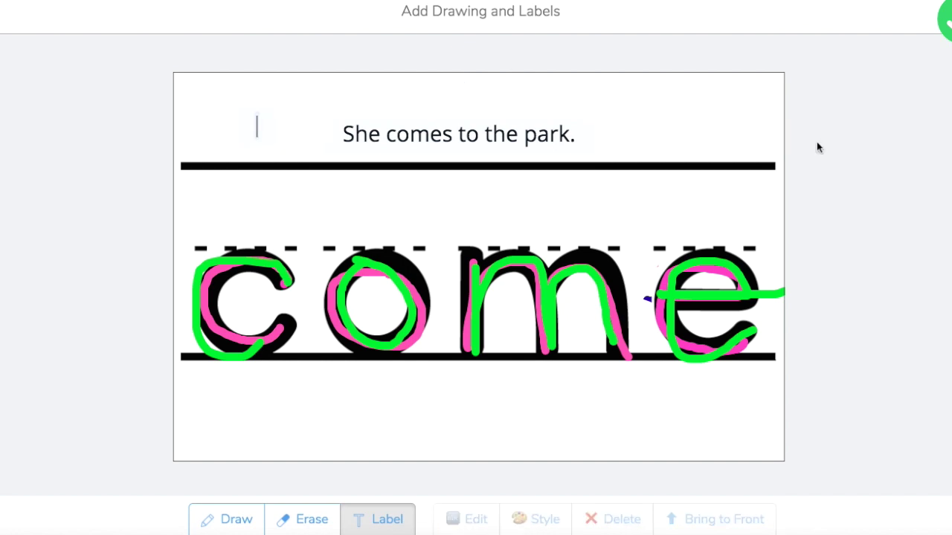
{"action": "left_click", "coordinate": [512, 133]}
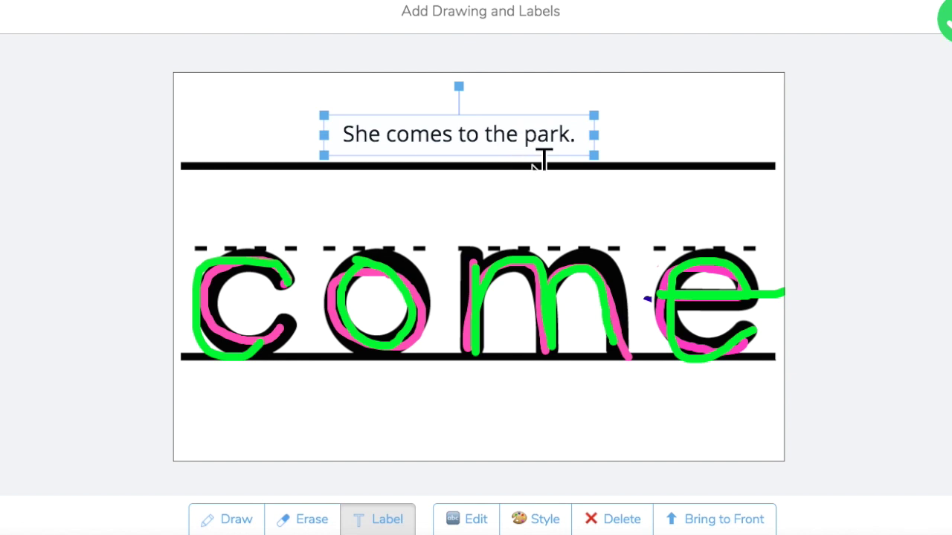
{"action": "left_click", "coordinate": [535, 519]}
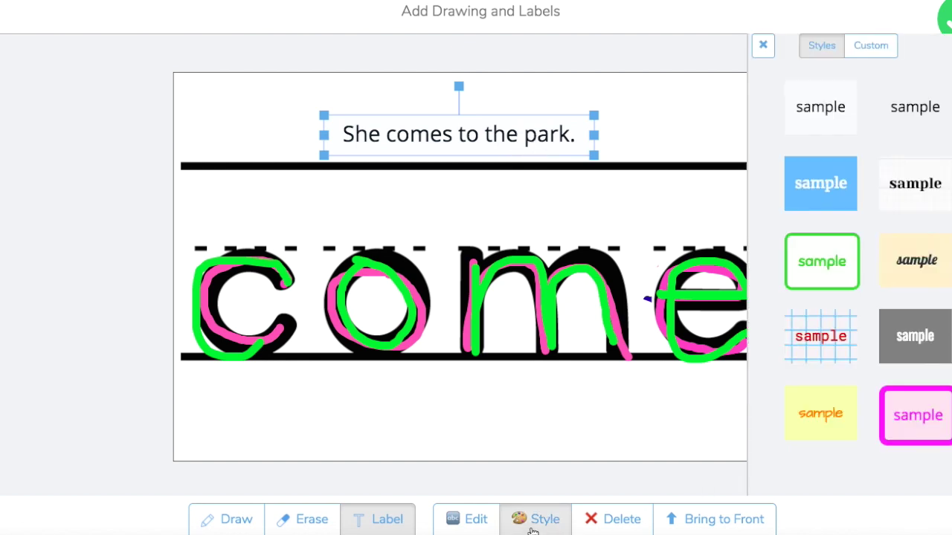
{"action": "left_click", "coordinate": [922, 193]}
{"action": "left_click", "coordinate": [942, 414]}
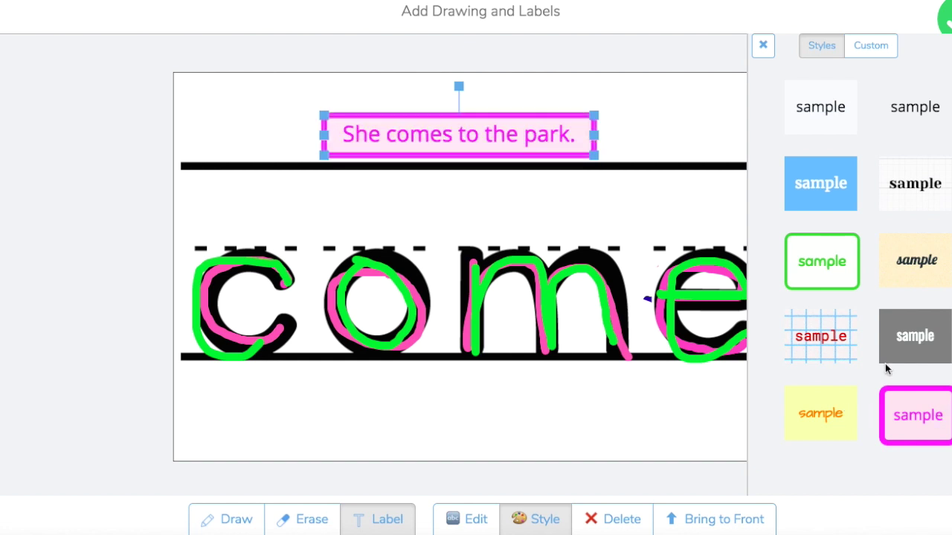
{"action": "left_click", "coordinate": [904, 346]}
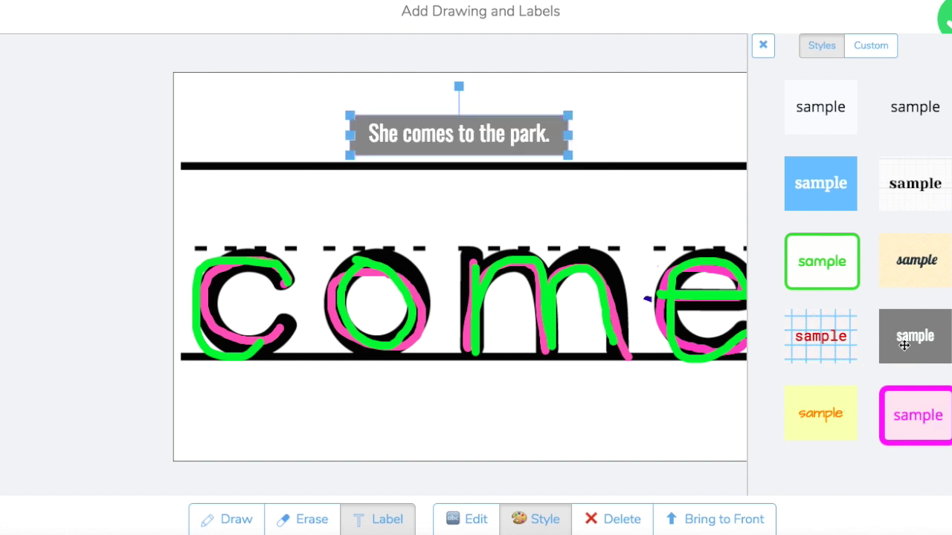
{"action": "left_click", "coordinate": [766, 46]}
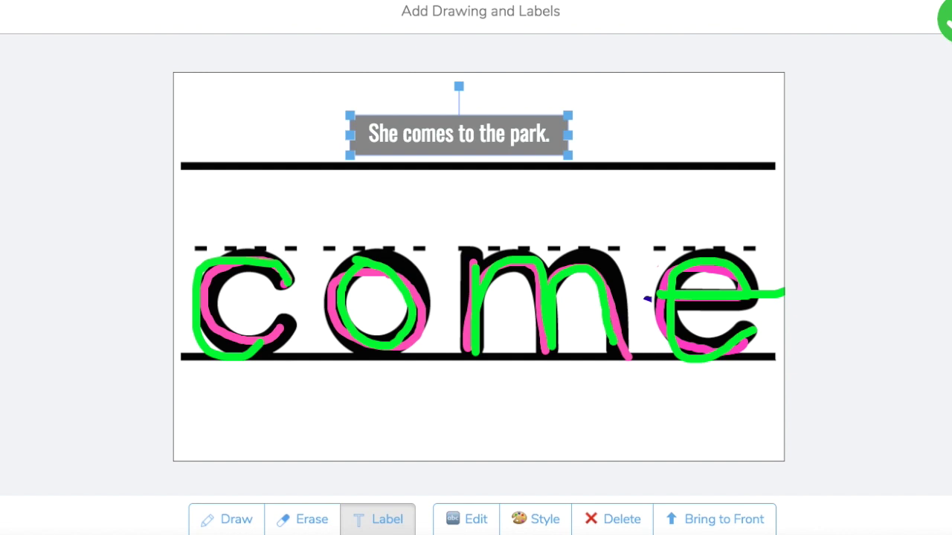
{"action": "left_click", "coordinate": [946, 16]}
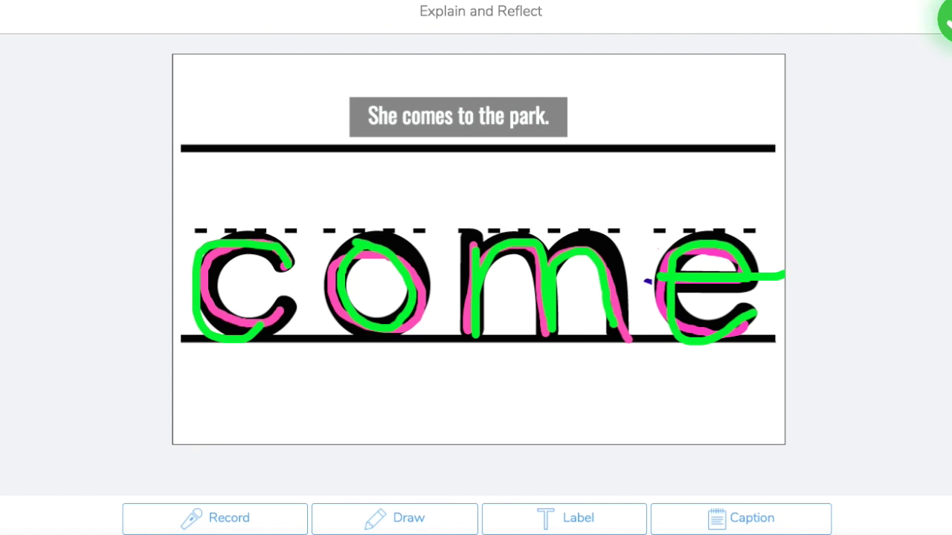
Step: Record a five-second voice explanation for the traced 'come' page
{"action": "left_click", "coordinate": [216, 531]}
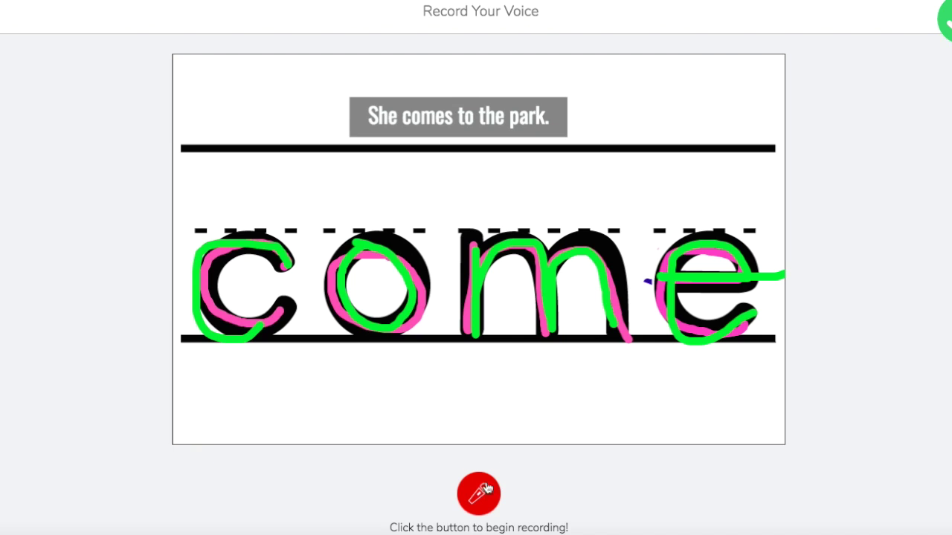
{"action": "left_click", "coordinate": [485, 489]}
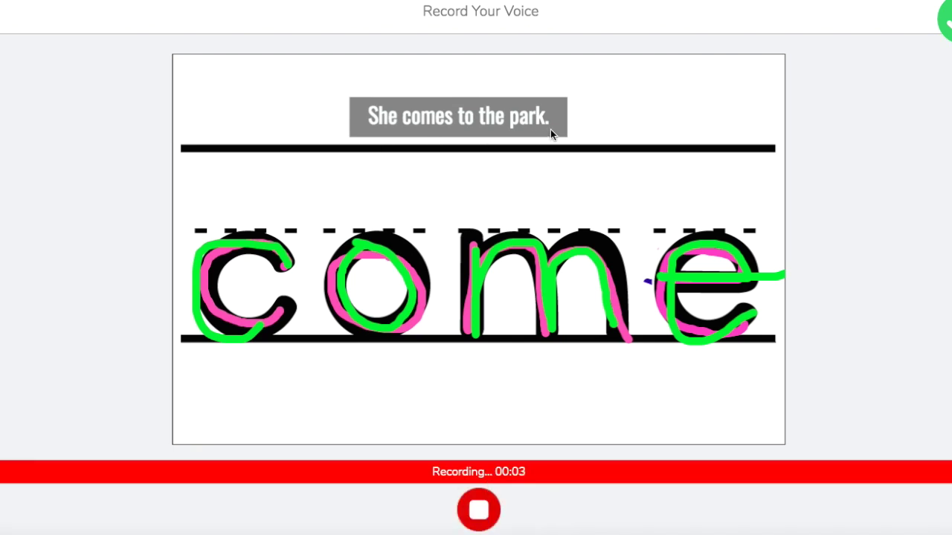
{"action": "left_click", "coordinate": [480, 510]}
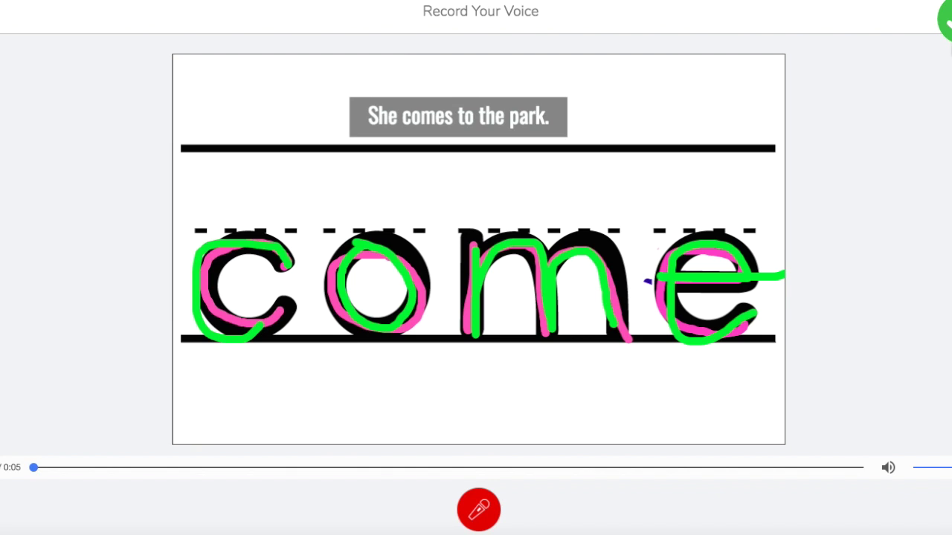
Step: Keep the recording and post the 'come' page to the journal for teacher approval
{"action": "left_click", "coordinate": [945, 19]}
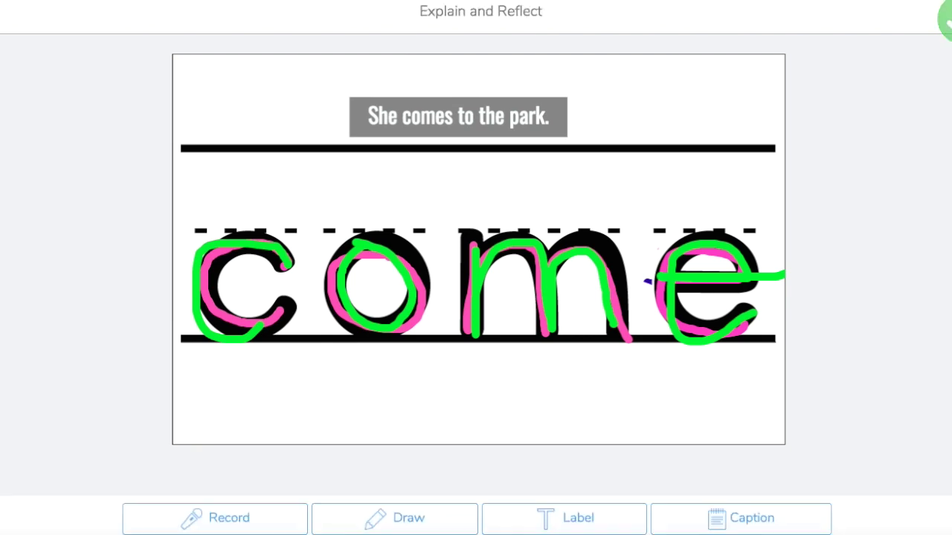